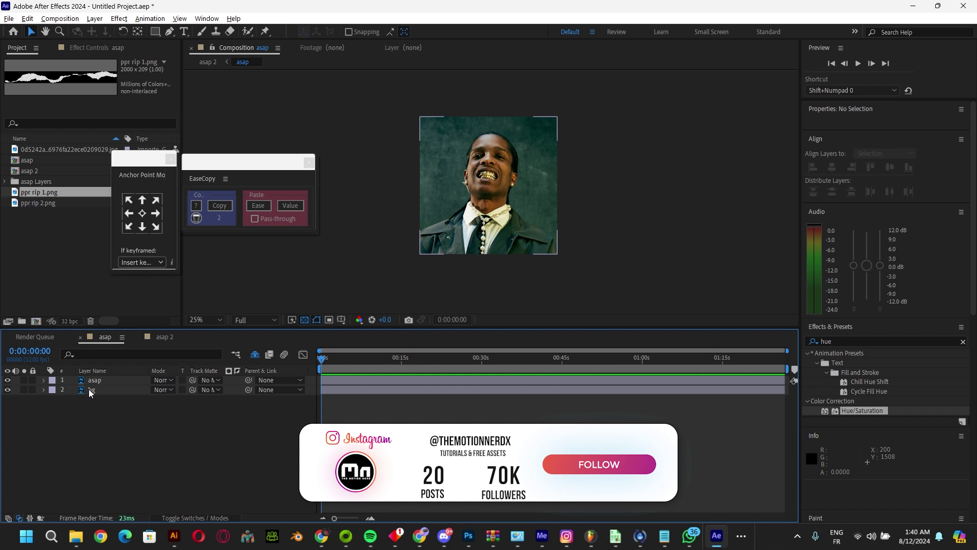
Review the bg and asap layers and compare the two torn paper images, picking ppr rip 2.png.
{"action": "left_click", "coordinate": [100, 390]}
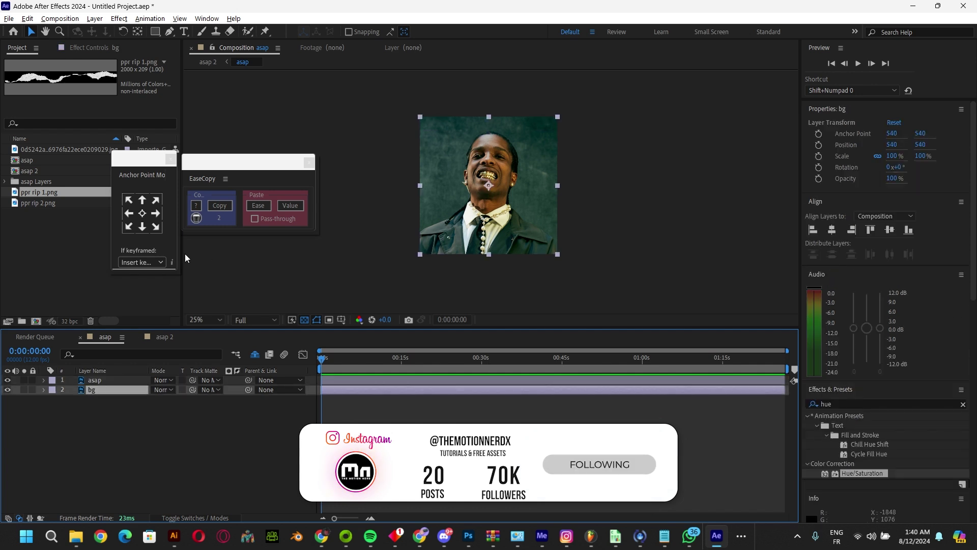
{"action": "left_click", "coordinate": [94, 381]}
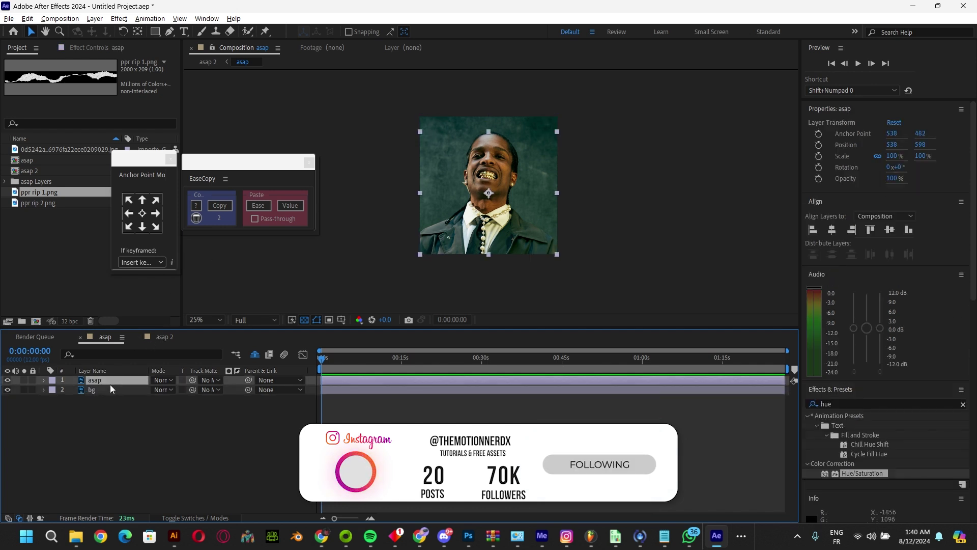
{"action": "left_click", "coordinate": [52, 193]}
{"action": "left_click", "coordinate": [62, 204]}
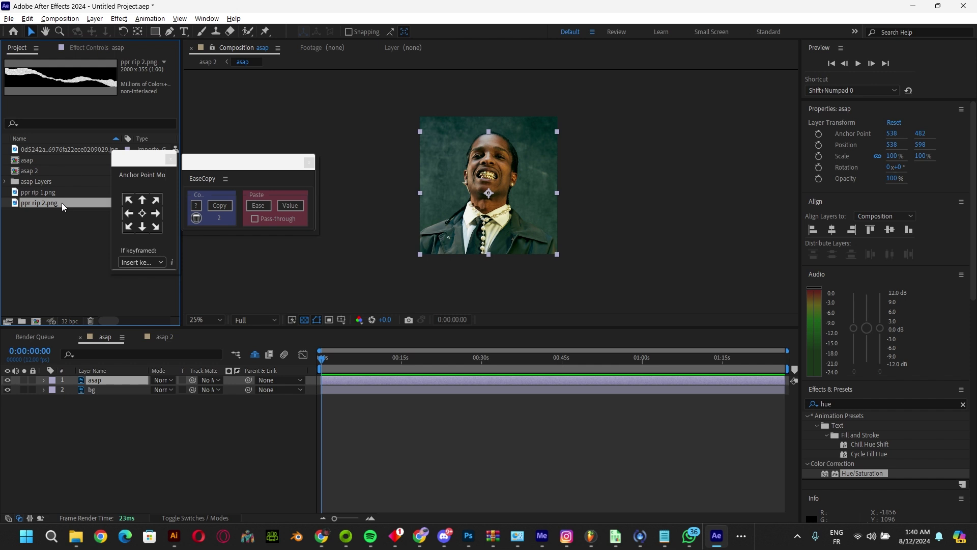
{"action": "left_click", "coordinate": [57, 193]}
{"action": "left_click", "coordinate": [60, 204]}
{"action": "left_click", "coordinate": [56, 193]}
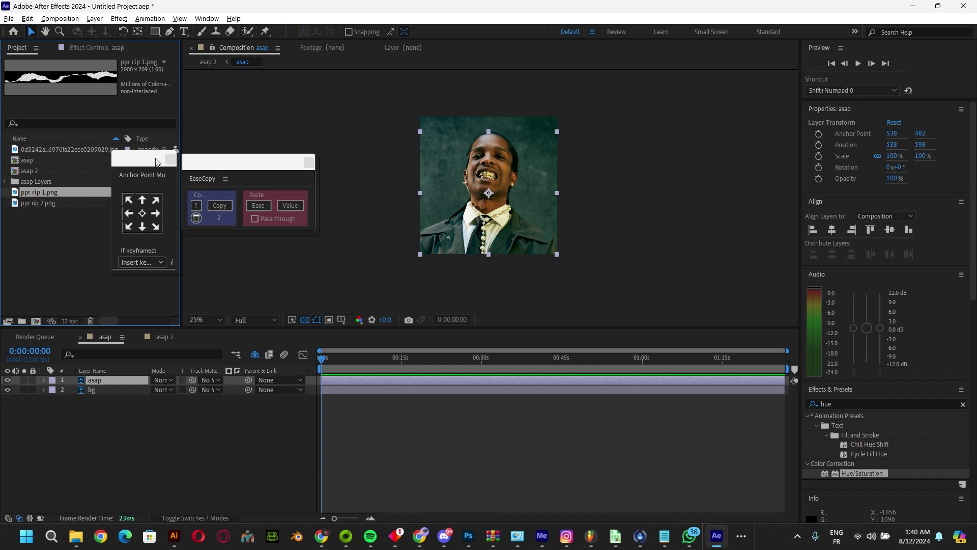
{"action": "left_click", "coordinate": [56, 206]}
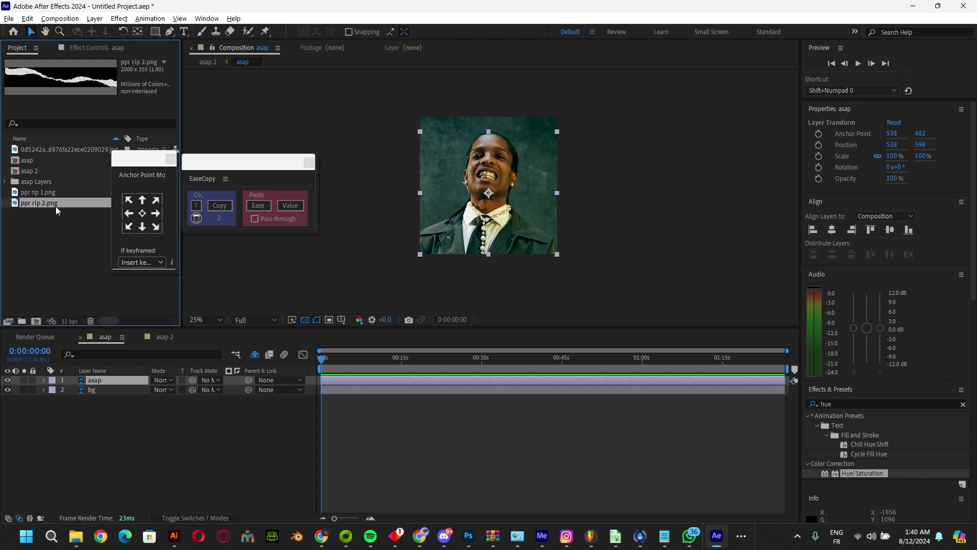
Add ppr rip 2.png to the asap composition and scale it to 76%.
{"action": "left_click_drag", "start_coordinate": [111, 360], "coordinate": [123, 376]}
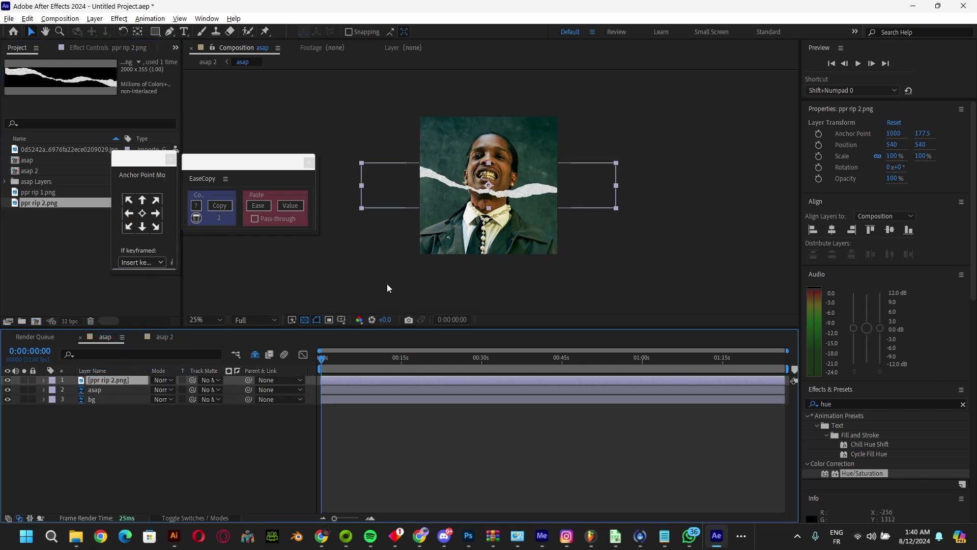
{"action": "key", "text": "s"}
{"action": "left_click_drag", "start_coordinate": [166, 390], "coordinate": [153, 390]}
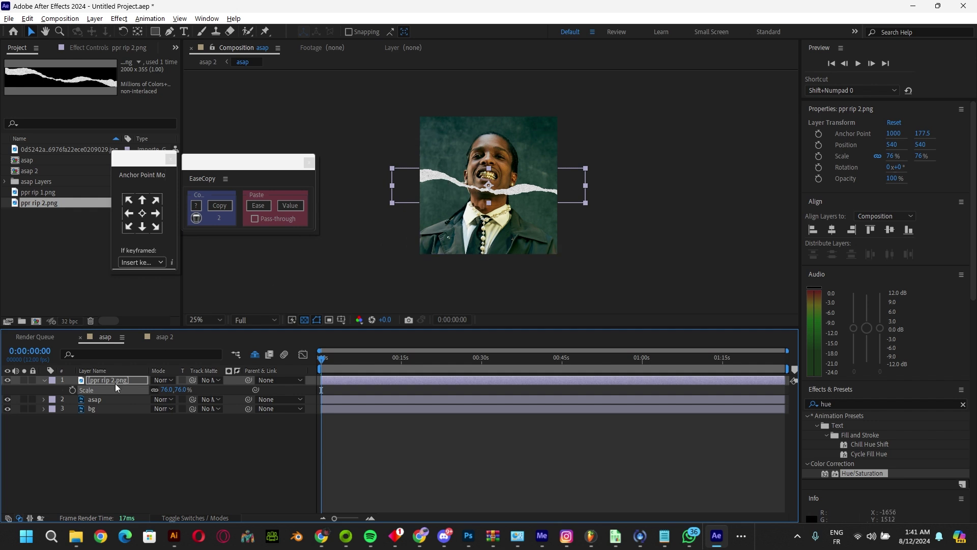
Toggle the bg and asap layers off and back on to check the strip's placement.
{"action": "left_click", "coordinate": [105, 401]}
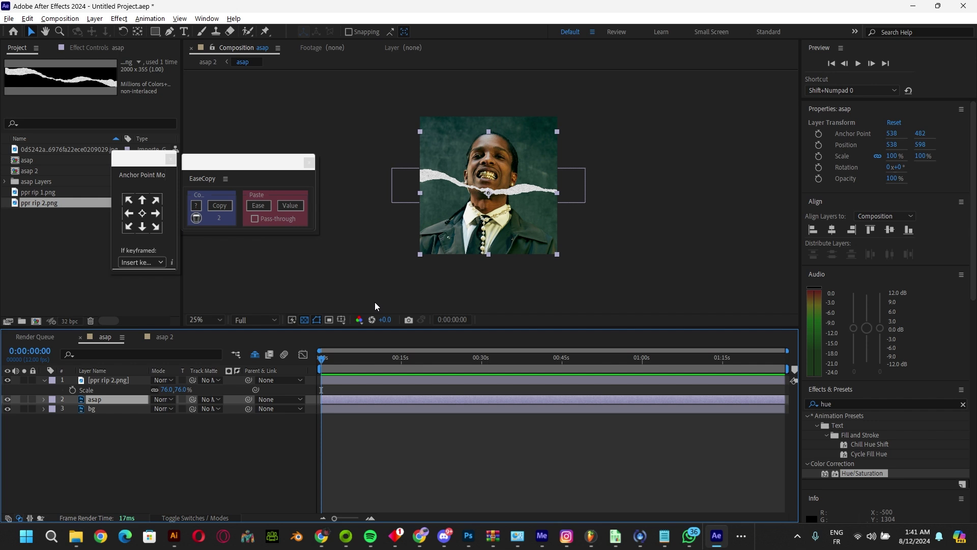
{"action": "left_click", "coordinate": [8, 409]}
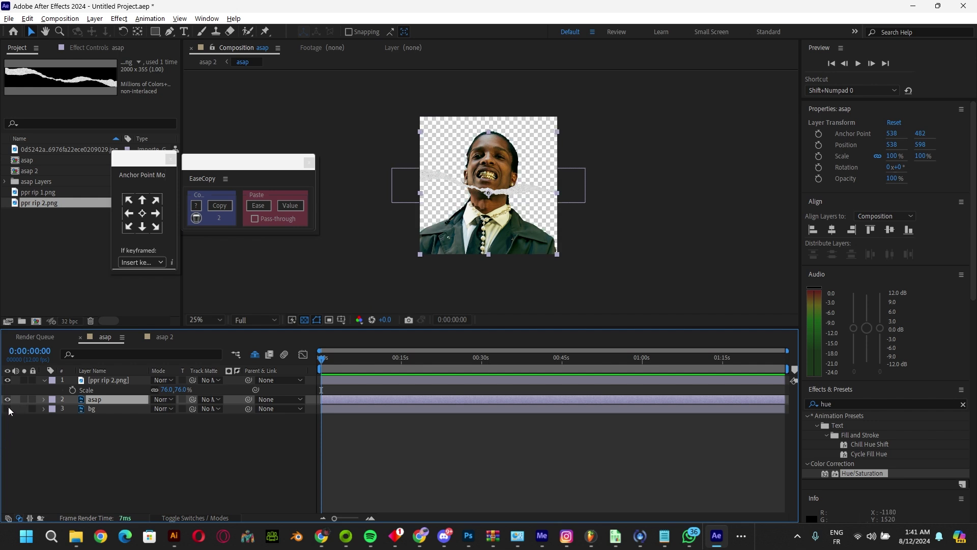
{"action": "left_click", "coordinate": [8, 410]}
{"action": "left_click", "coordinate": [7, 400]}
{"action": "left_click", "coordinate": [7, 400]}
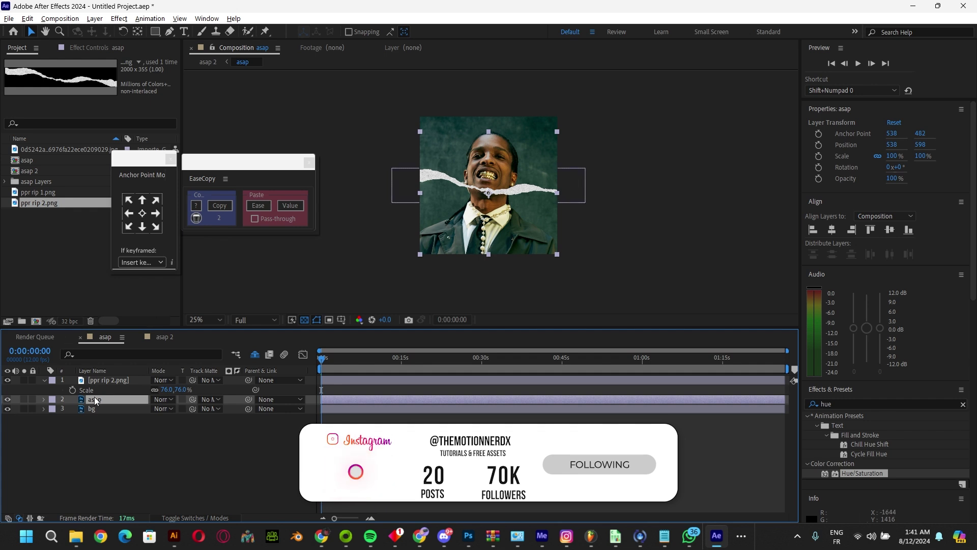
Draw a closed Pen mask on asap running along the tear's edge and around the lower image.
{"action": "key", "text": "g"}
{"action": "key", "text": "period"}
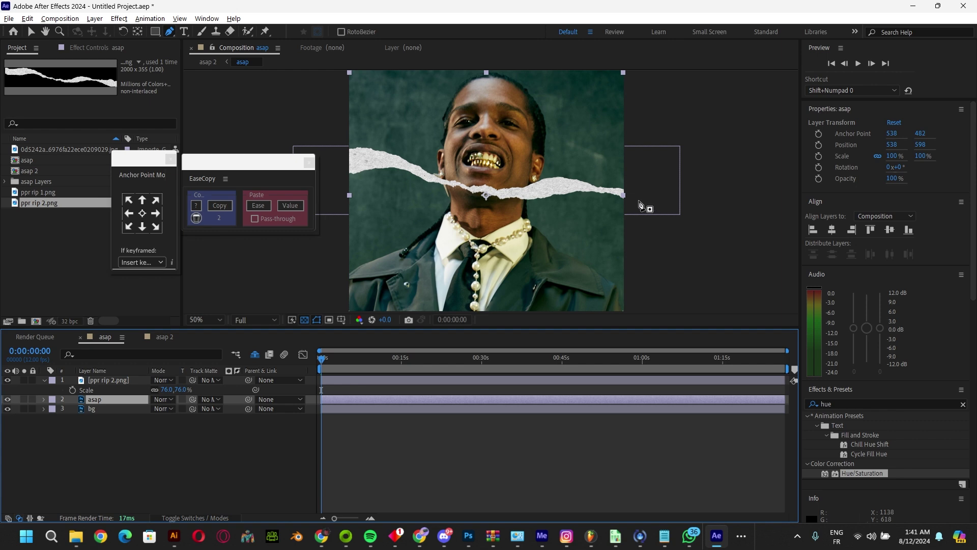
{"action": "left_click_drag", "start_coordinate": [640, 197], "coordinate": [621, 196]}
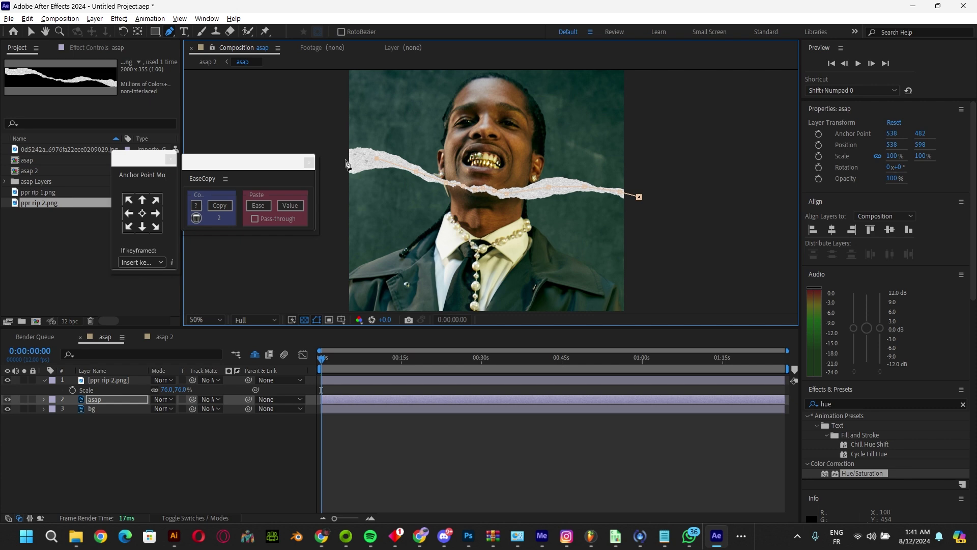
{"action": "scroll", "coordinate": [341, 173], "scroll_direction": "down", "scroll_amount": 3}
{"action": "left_click", "coordinate": [349, 258]}
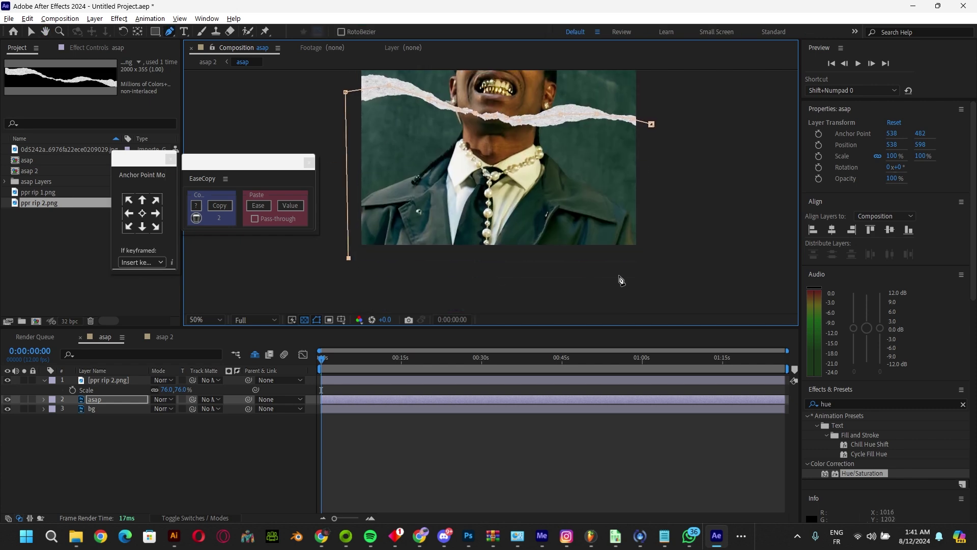
{"action": "left_click", "coordinate": [648, 257]}
{"action": "left_click", "coordinate": [652, 124]}
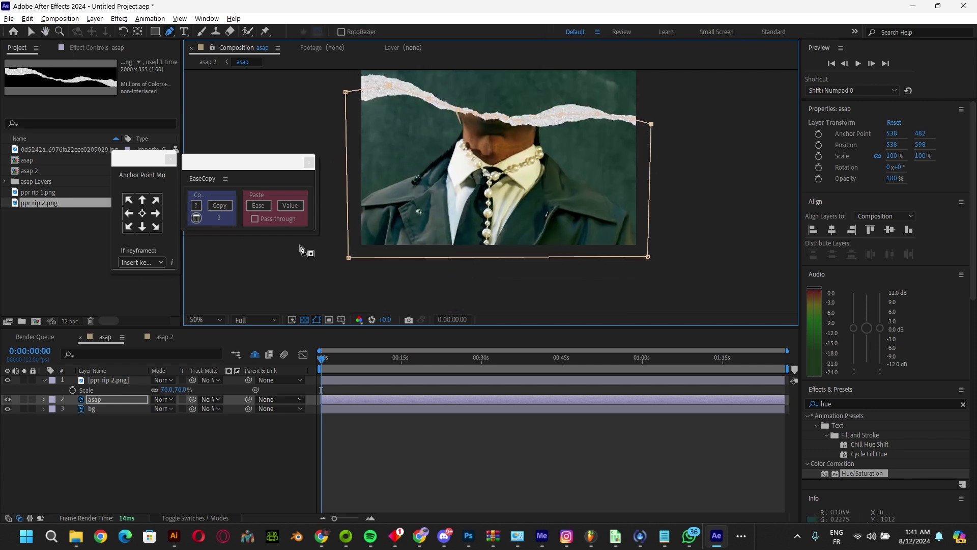
{"action": "scroll", "coordinate": [453, 183], "scroll_direction": "up", "scroll_amount": 3}
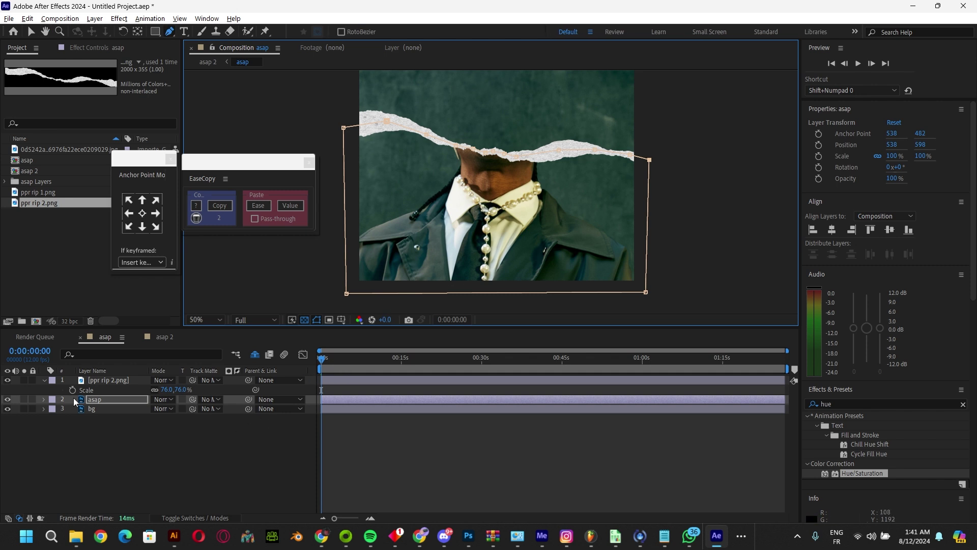
Add a Position keyframe on the paper strip and a Mask Path keyframe on asap, then move both to frame 10.
{"action": "left_click", "coordinate": [102, 380]}
{"action": "key", "text": "p"}
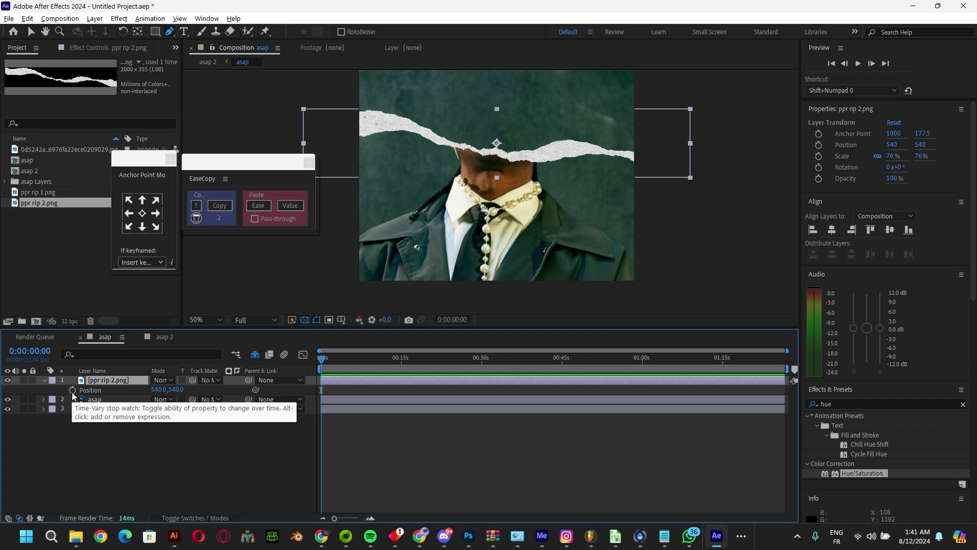
{"action": "left_click", "coordinate": [72, 390]}
{"action": "left_click", "coordinate": [124, 398]}
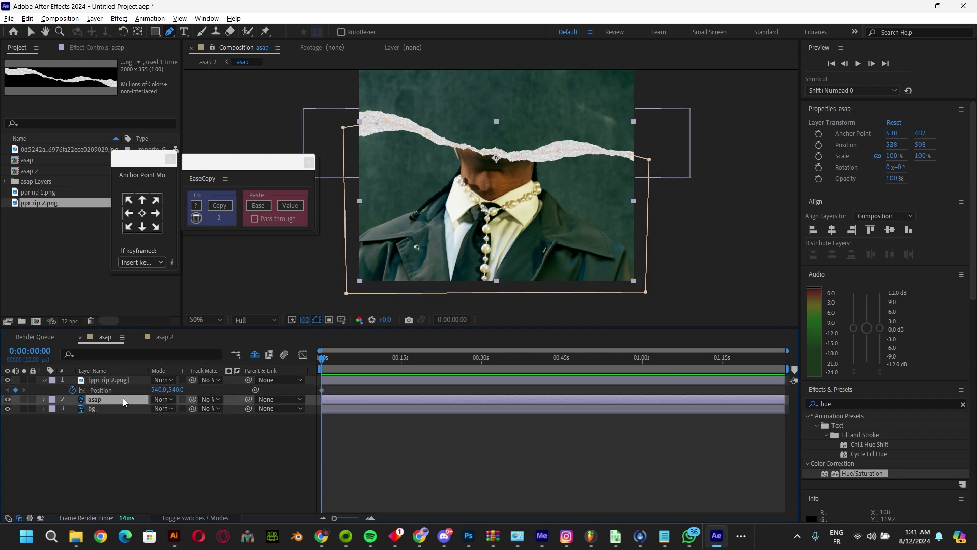
{"action": "key", "text": "m"}
{"action": "left_click", "coordinate": [83, 419]}
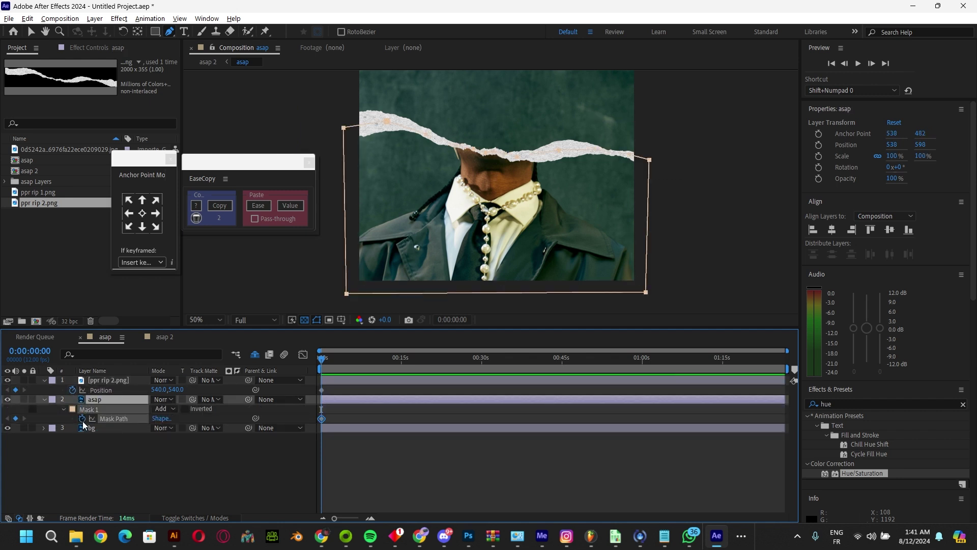
{"action": "left_click", "coordinate": [371, 518]}
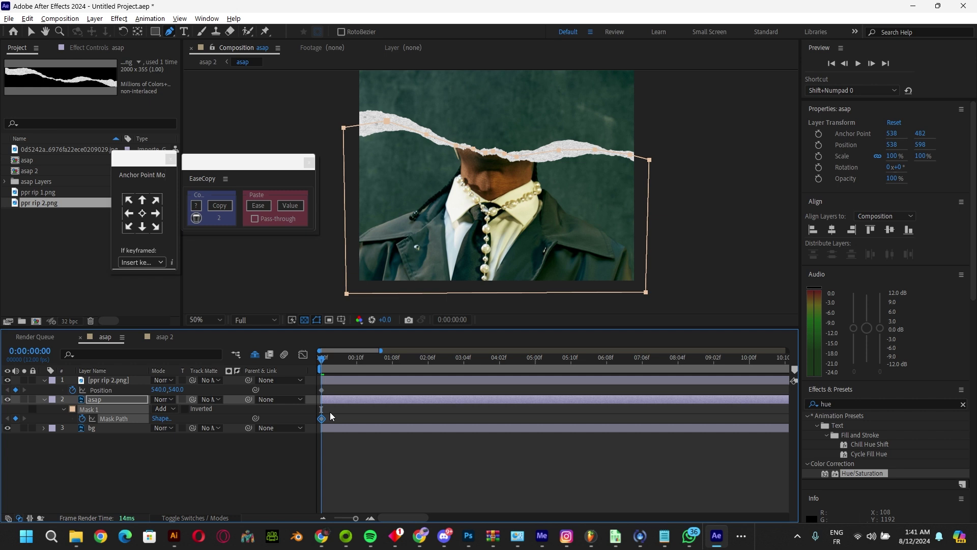
{"action": "left_click_drag", "start_coordinate": [326, 385], "coordinate": [357, 390]}
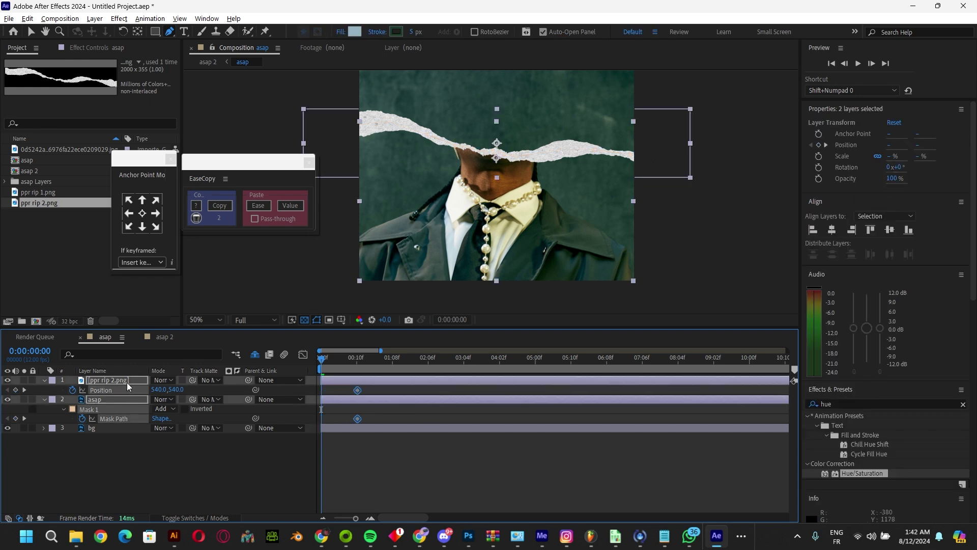
At frame 0, move the paper strip down below the bottom of the frame.
{"action": "left_click", "coordinate": [179, 382]}
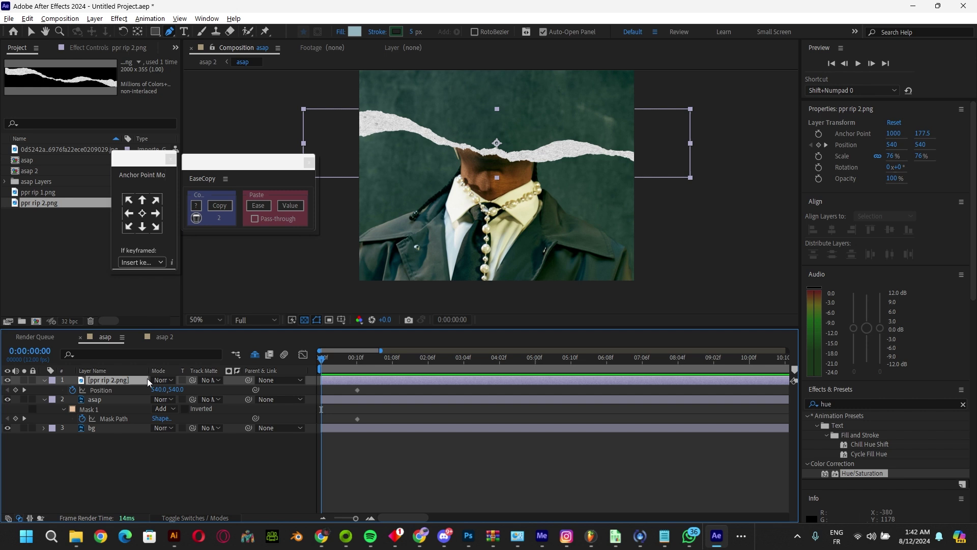
{"action": "key", "text": "v"}
{"action": "left_click_drag", "start_coordinate": [496, 146], "coordinate": [556, 286]}
{"action": "key", "text": "space"}
{"action": "left_click_drag", "start_coordinate": [510, 273], "coordinate": [444, 250]}
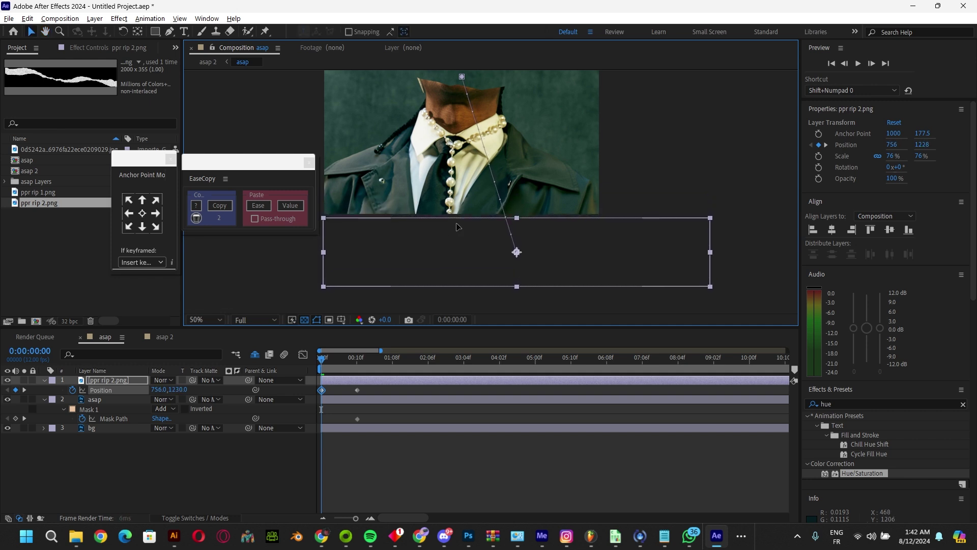
Hide the bg layer and pull the asap mask's top vertices down so the subject starts hidden.
{"action": "left_click", "coordinate": [357, 418]}
{"action": "left_click", "coordinate": [8, 427]}
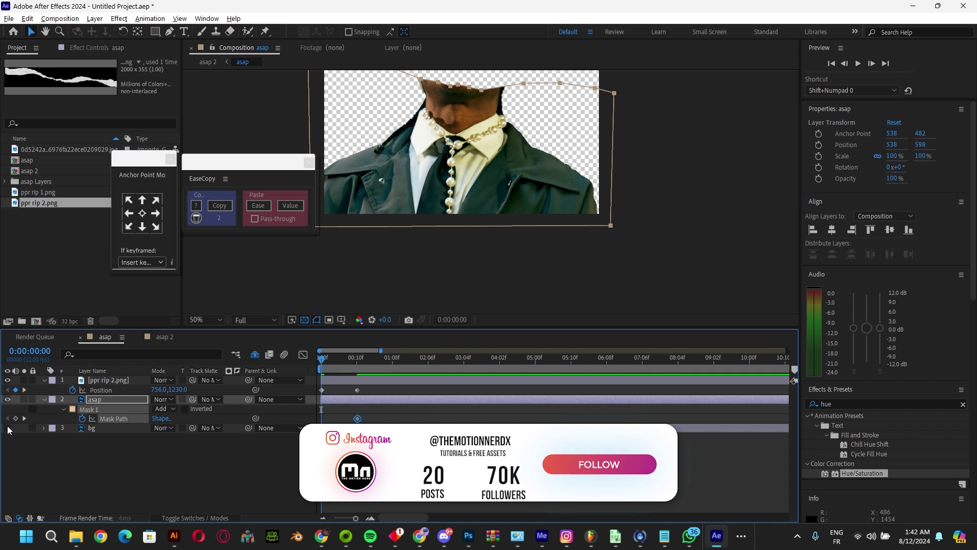
{"action": "left_click", "coordinate": [304, 320]}
{"action": "scroll", "coordinate": [388, 252], "scroll_direction": "up", "scroll_amount": 2}
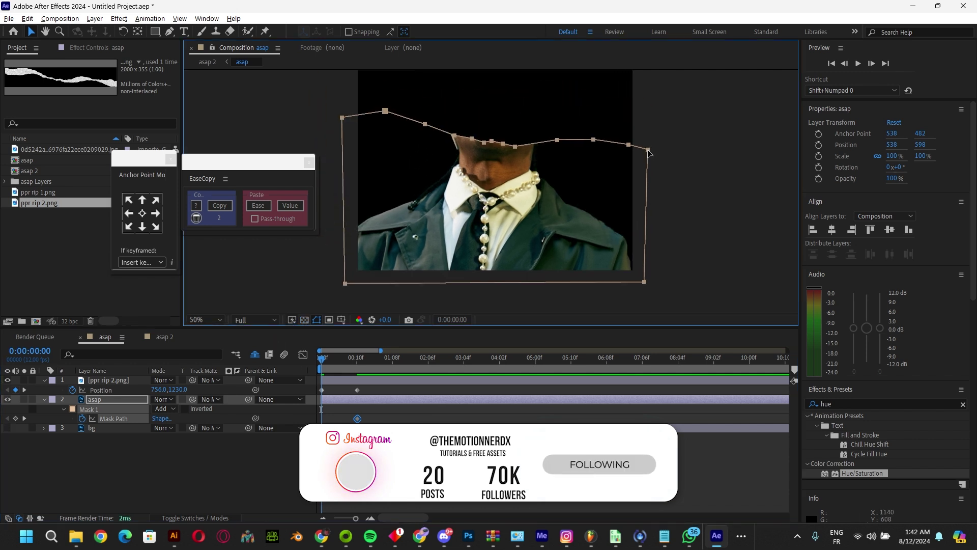
{"action": "left_click", "coordinate": [122, 428]}
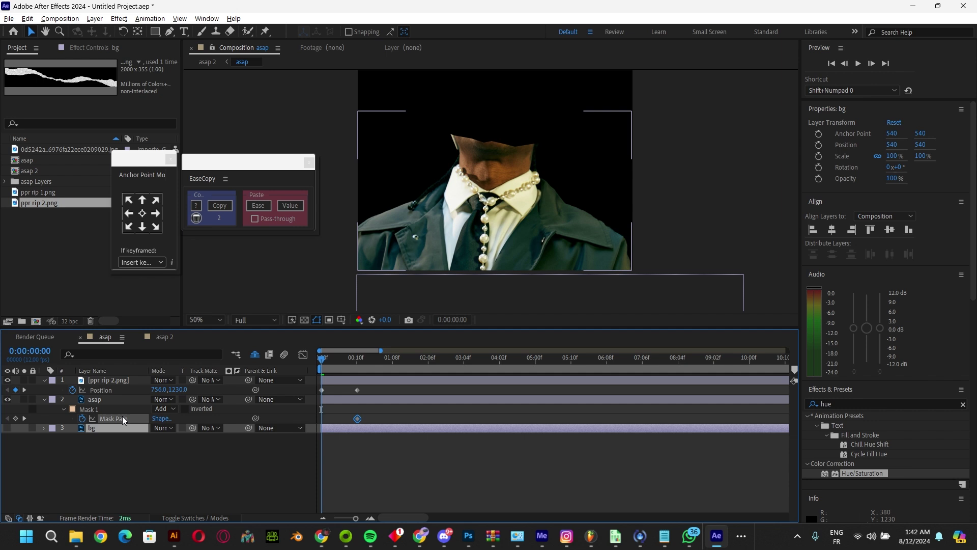
{"action": "left_click", "coordinate": [117, 399]}
{"action": "left_click", "coordinate": [650, 152]}
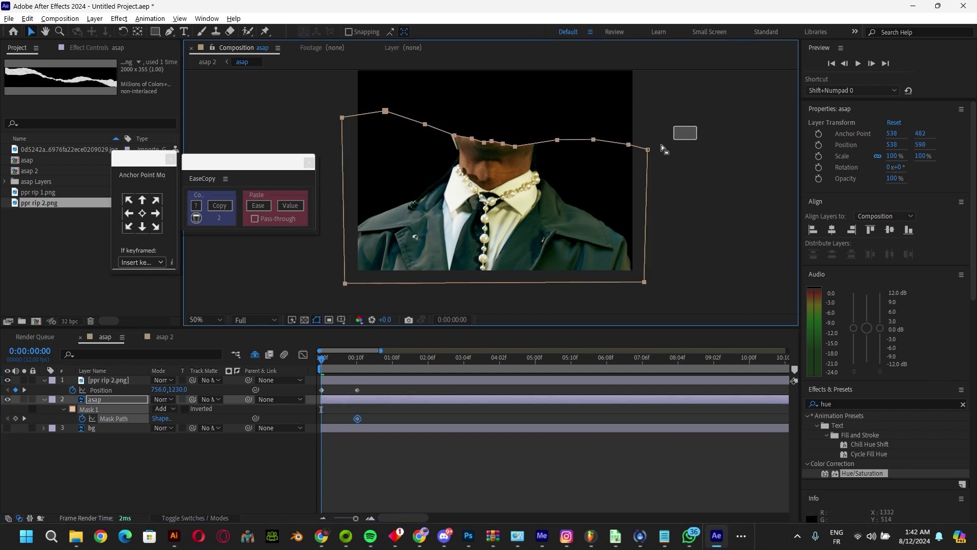
{"action": "left_click_drag", "start_coordinate": [661, 145], "coordinate": [392, 173]}
{"action": "left_click_drag", "start_coordinate": [288, 83], "coordinate": [527, 311]}
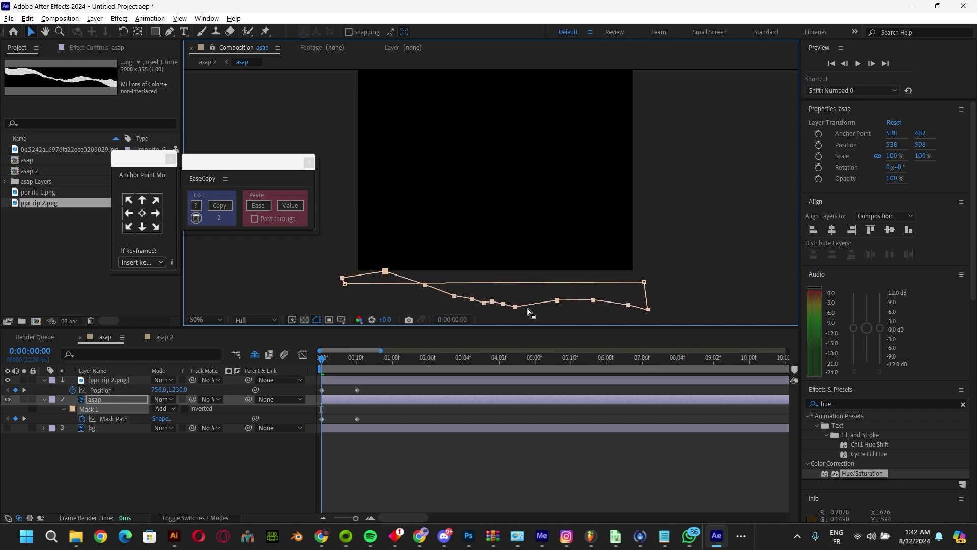
At frame 10, move the paper strip up past the top of the frame.
{"action": "left_click", "coordinate": [357, 360]}
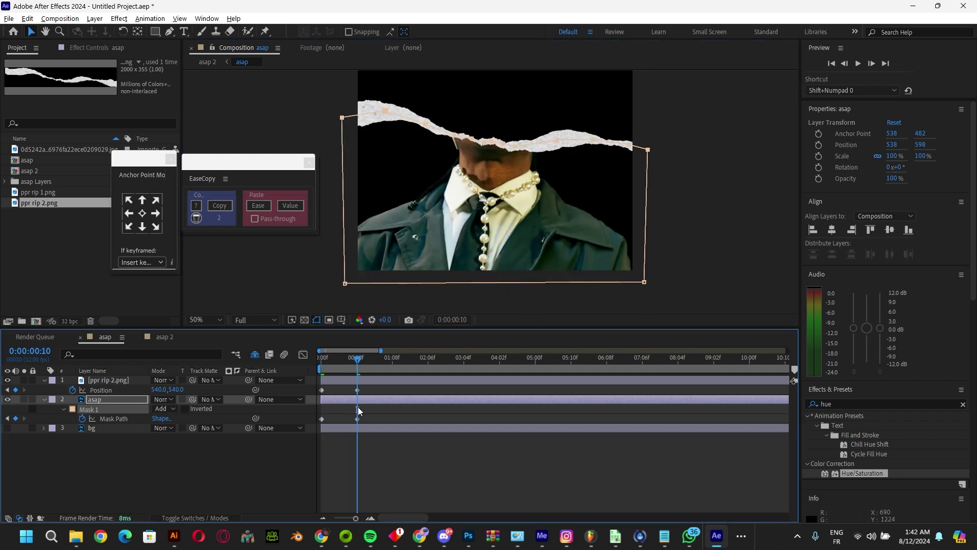
{"action": "left_click", "coordinate": [368, 381]}
{"action": "left_click_drag", "start_coordinate": [508, 163], "coordinate": [507, 96]}
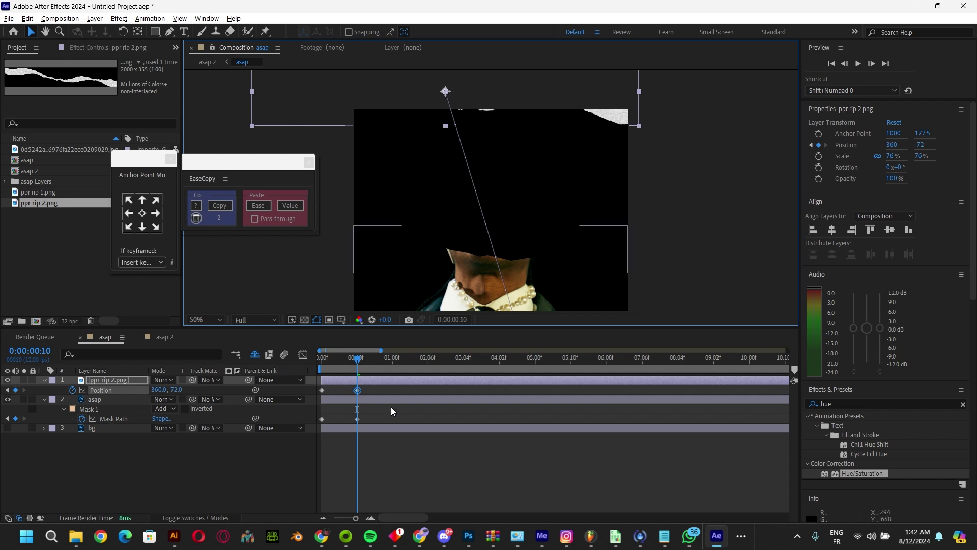
Raise all asap mask vertices at frame 10 to reveal the whole face, then scrub to check.
{"action": "left_click", "coordinate": [358, 419]}
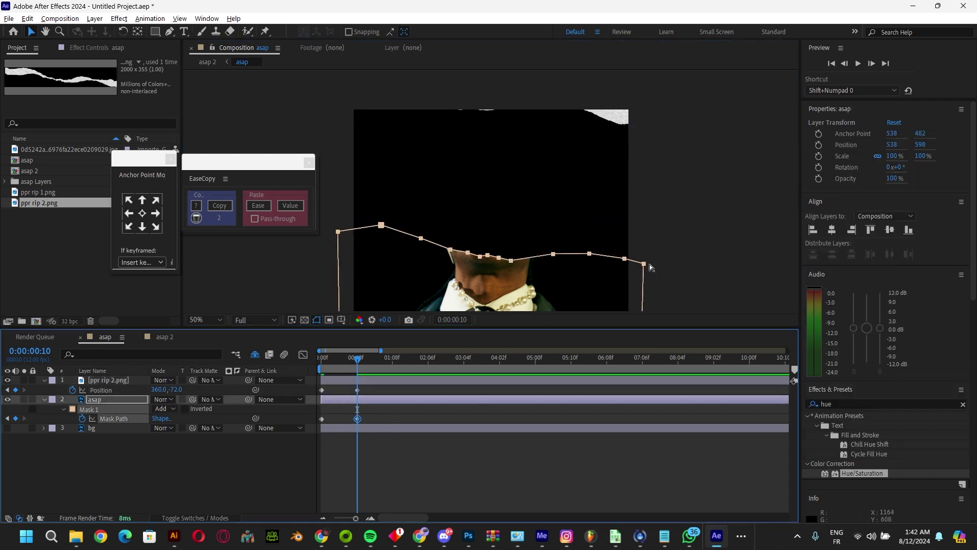
{"action": "left_click_drag", "start_coordinate": [682, 303], "coordinate": [307, 195]}
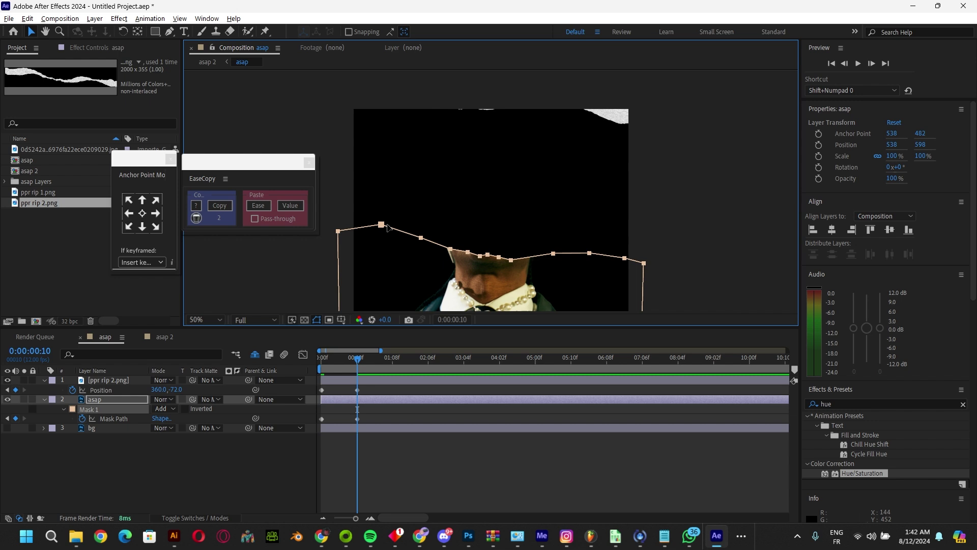
{"action": "left_click_drag", "start_coordinate": [382, 225], "coordinate": [376, 75]}
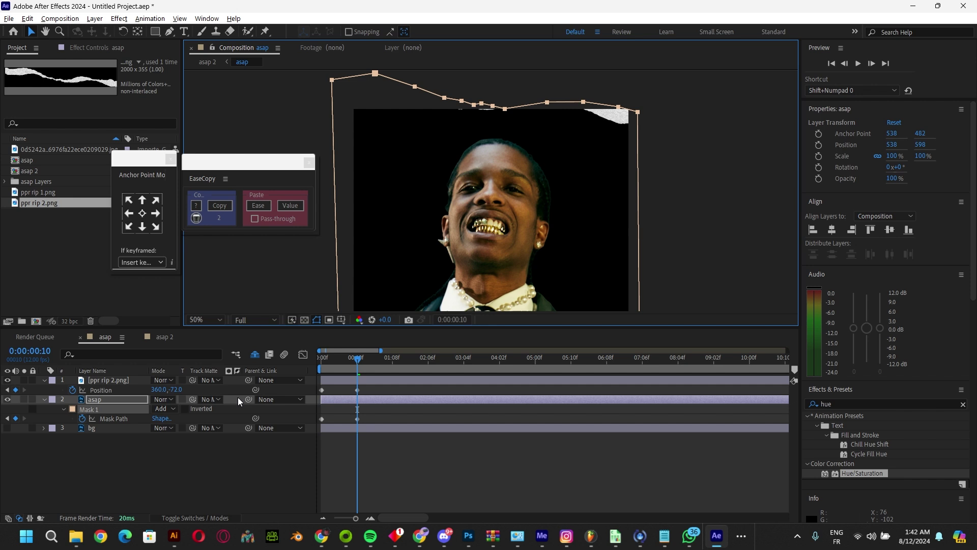
{"action": "mouse_move", "coordinate": [344, 358]}
{"action": "left_mouse_down"}
{"action": "mouse_move", "coordinate": [323, 362]}
{"action": "mouse_move", "coordinate": [346, 361]}
{"action": "left_mouse_up"}
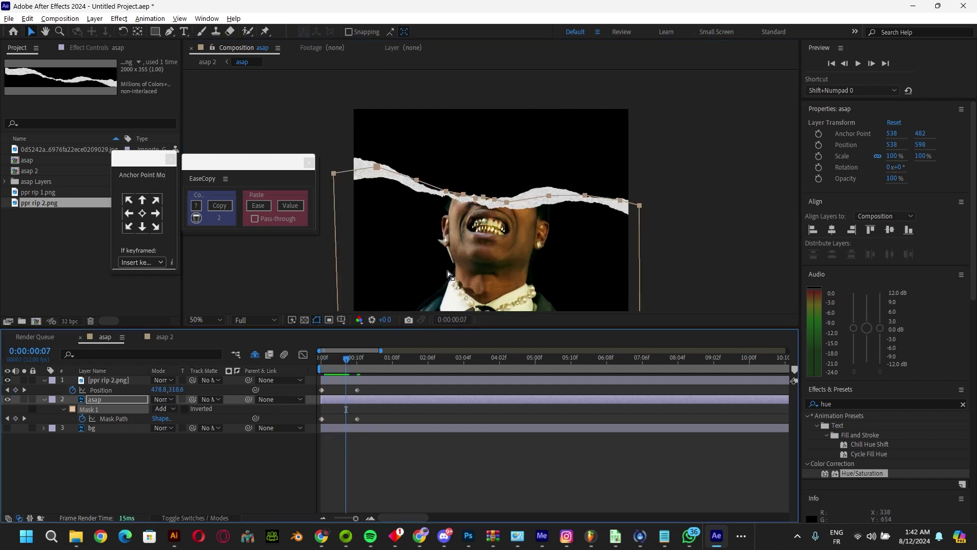
{"action": "left_click_drag", "start_coordinate": [447, 271], "coordinate": [468, 232]}
{"action": "left_click_drag", "start_coordinate": [340, 357], "coordinate": [333, 357]}
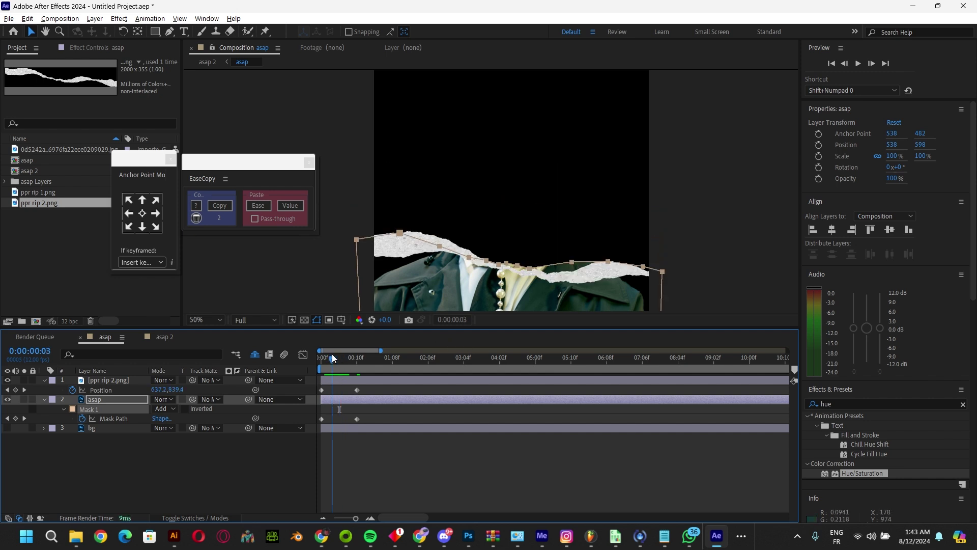
At frame 3, drag three asap mask points onto the torn paper edge, then select the asap layer.
{"action": "scroll", "coordinate": [560, 209], "scroll_direction": "up", "scroll_amount": 2}
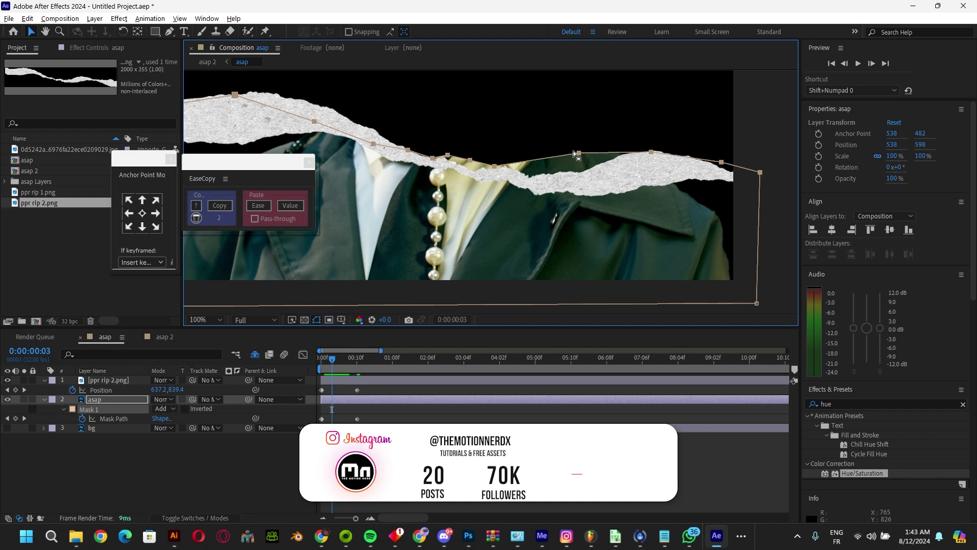
{"action": "left_click_drag", "start_coordinate": [578, 153], "coordinate": [581, 181]}
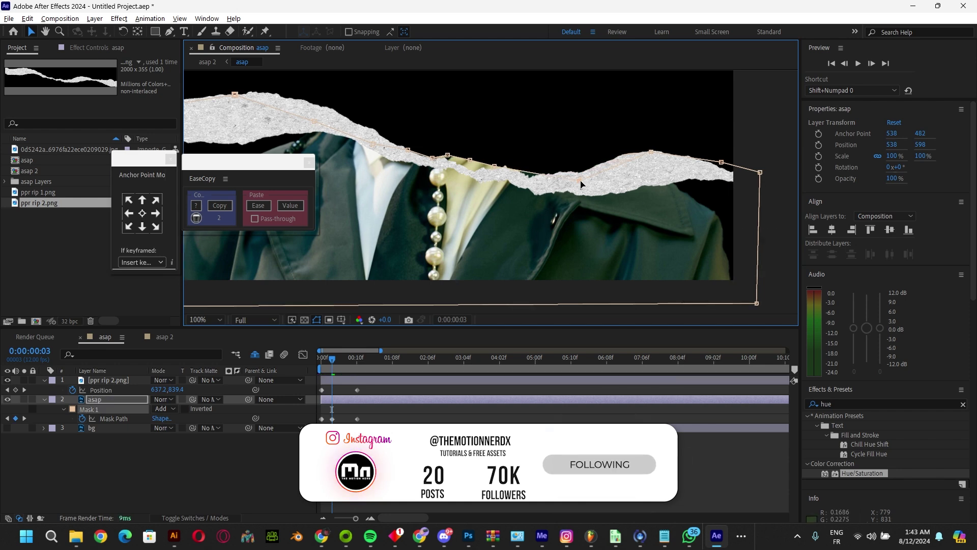
{"action": "left_click_drag", "start_coordinate": [493, 167], "coordinate": [469, 173]}
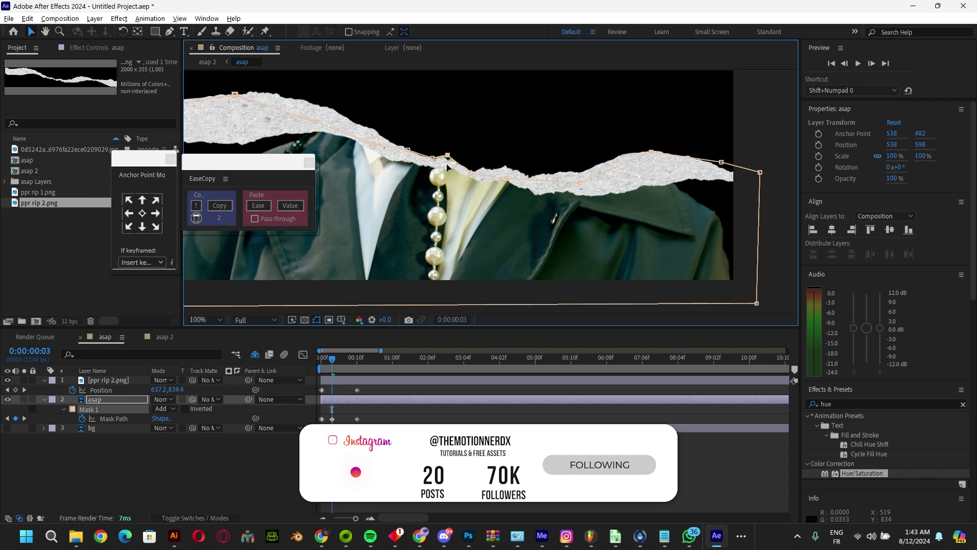
{"action": "left_click_drag", "start_coordinate": [722, 164], "coordinate": [722, 173]}
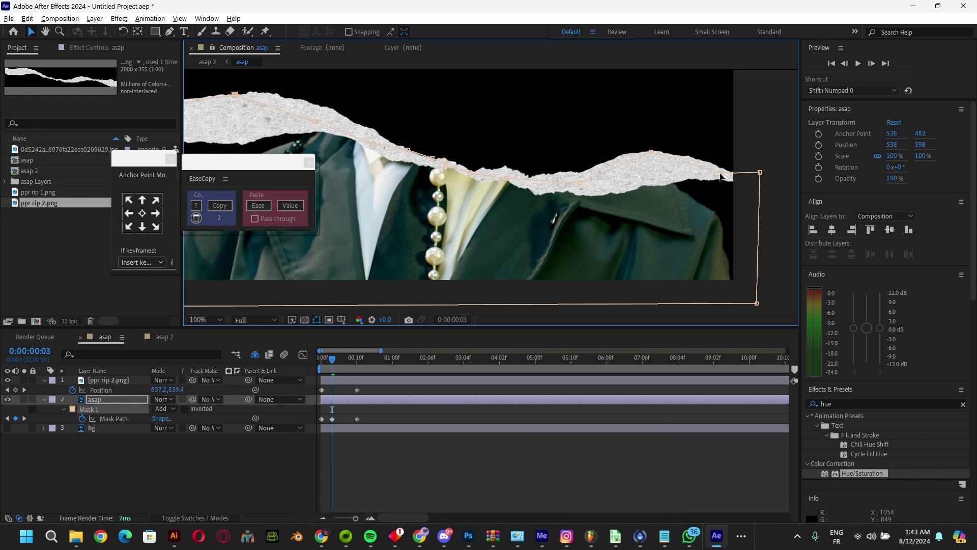
{"action": "left_click", "coordinate": [97, 400]}
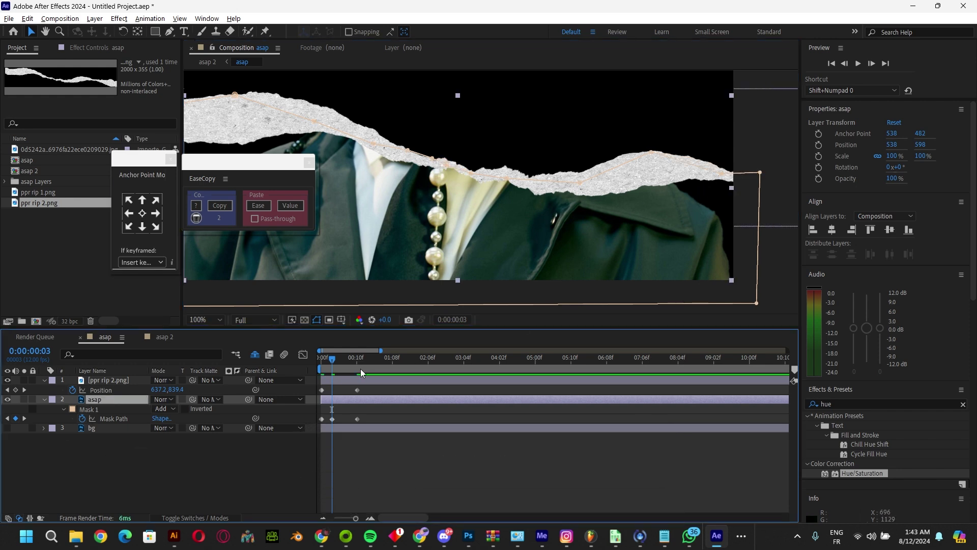
{"action": "left_click_drag", "start_coordinate": [361, 362], "coordinate": [364, 363]}
Duplicate asap as asap 2, hide the original asap, and set it as the paper strip's track matte.
{"action": "key", "text": "ctrl+d"}
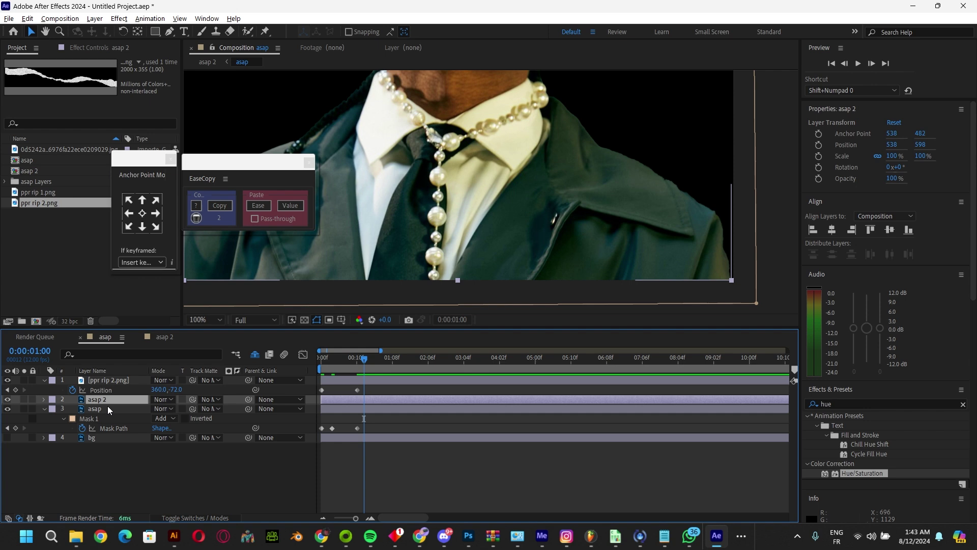
{"action": "left_click", "coordinate": [108, 409]}
{"action": "key", "text": "u"}
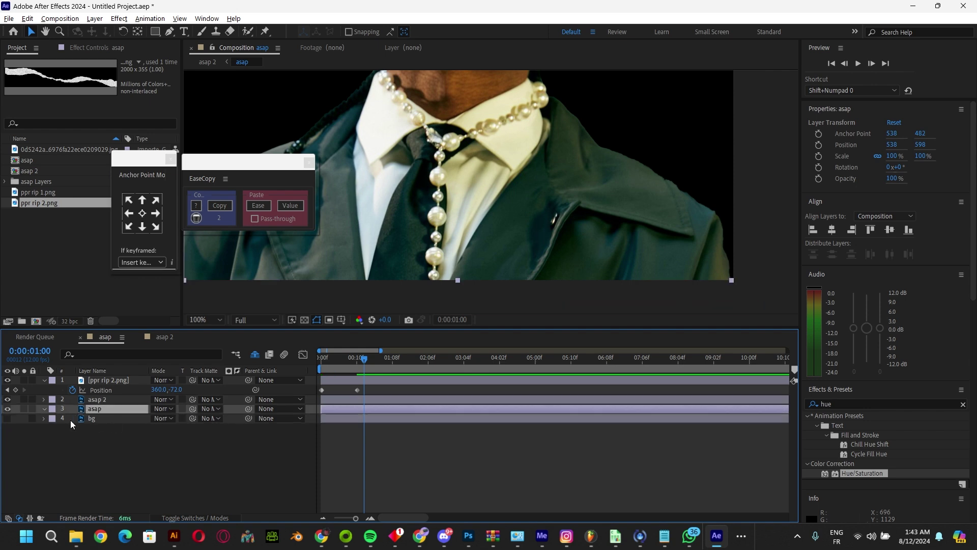
{"action": "left_click", "coordinate": [7, 408]}
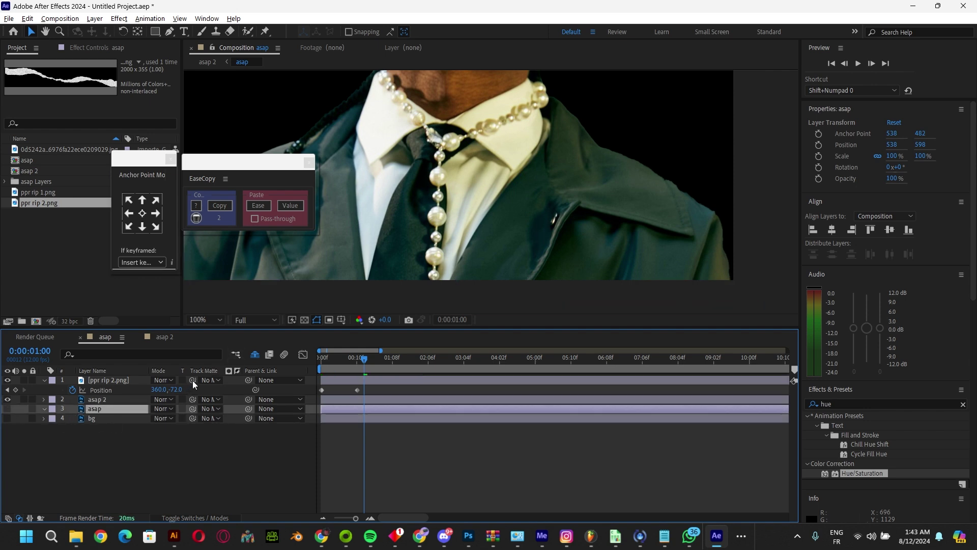
{"action": "left_click_drag", "start_coordinate": [193, 380], "coordinate": [138, 412]}
{"action": "scroll", "coordinate": [410, 201], "scroll_direction": "down", "scroll_amount": 3}
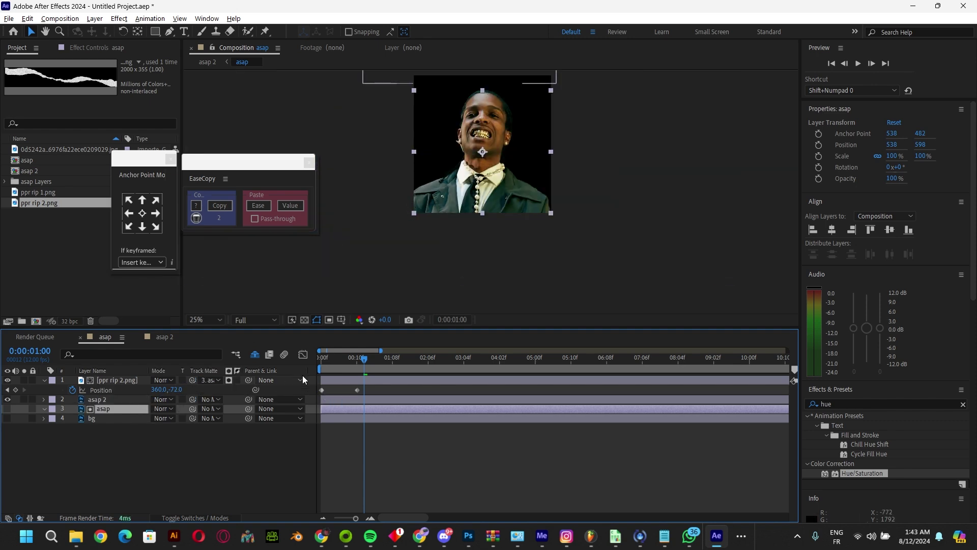
{"action": "left_click_drag", "start_coordinate": [357, 359], "coordinate": [322, 367]}
Show the green bg layer, preview the tear inside the framed asap 2 comp, then return to asap.
{"action": "left_click", "coordinate": [7, 419]}
{"action": "double_click", "coordinate": [328, 399]}
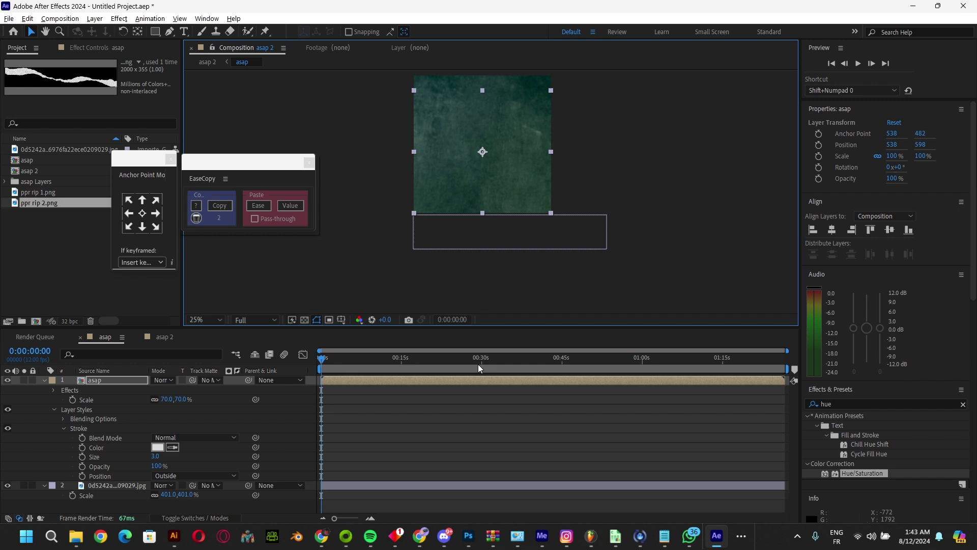
{"action": "mouse_move", "coordinate": [322, 359]}
{"action": "left_mouse_down"}
{"action": "mouse_move", "coordinate": [338, 359]}
{"action": "mouse_move", "coordinate": [315, 358]}
{"action": "left_mouse_up"}
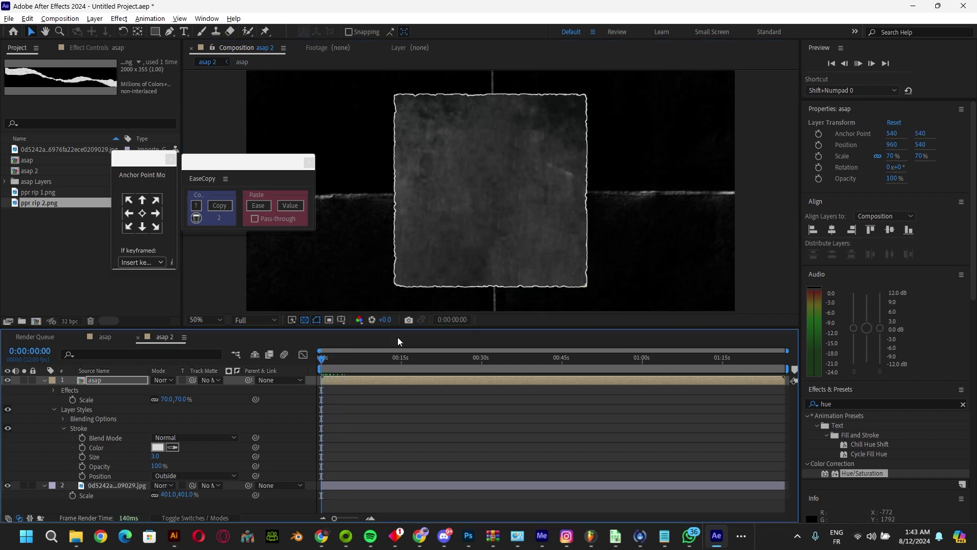
{"action": "key", "text": "space"}
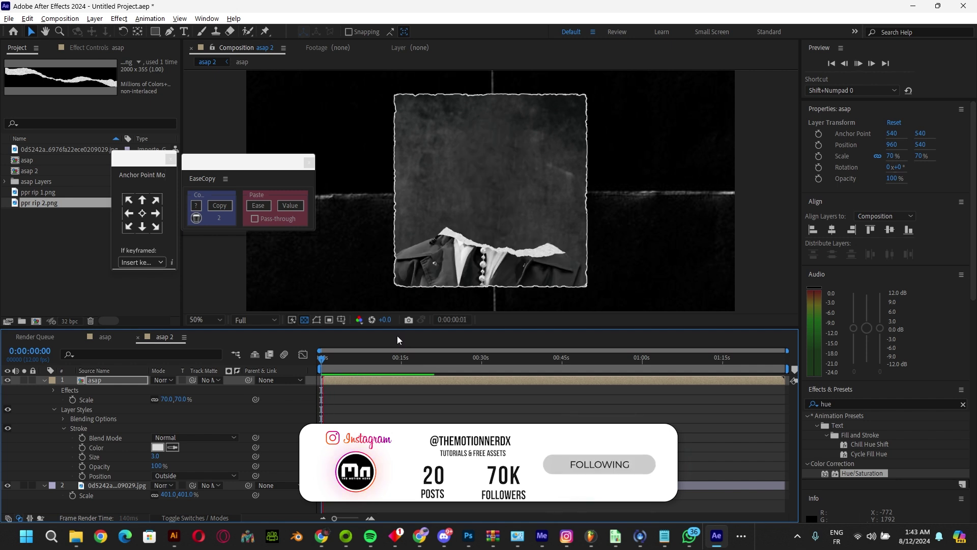
{"action": "double_click", "coordinate": [331, 380]}
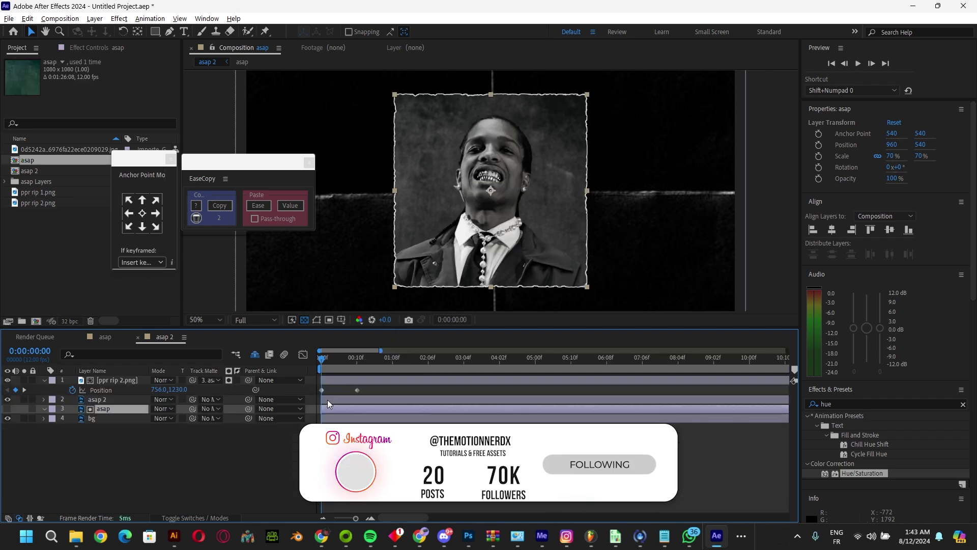
{"action": "left_click", "coordinate": [346, 402]}
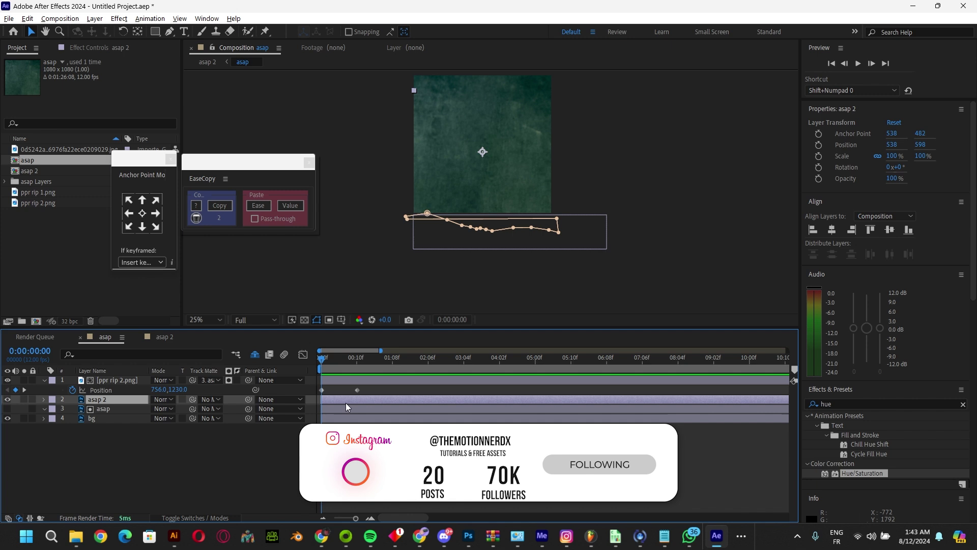
In the Graph Editor, select all paper and mask keyframes and ease the motion into the last keyframe.
{"action": "key", "text": "u"}
{"action": "left_click_drag", "start_coordinate": [369, 385], "coordinate": [308, 429]}
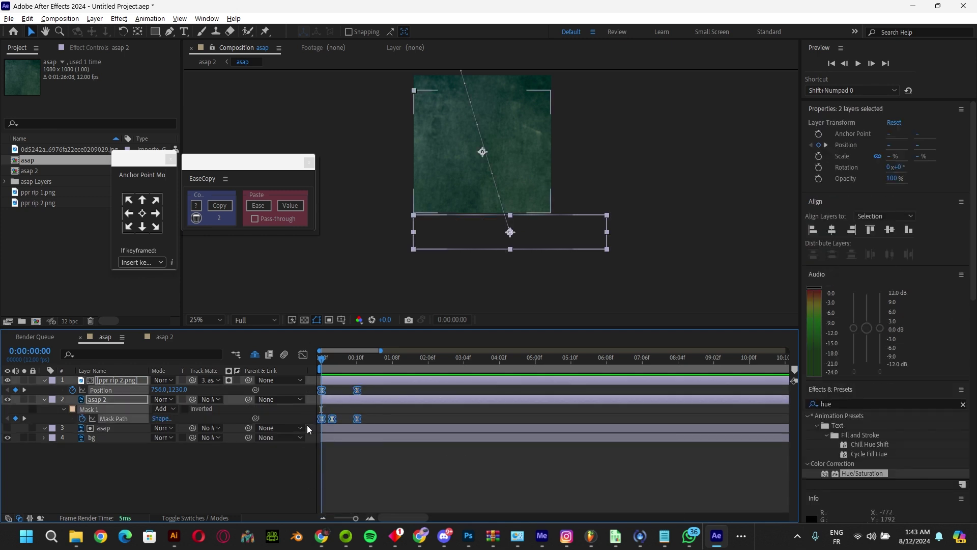
{"action": "left_click", "coordinate": [303, 355]}
{"action": "left_click_drag", "start_coordinate": [374, 474], "coordinate": [316, 491]}
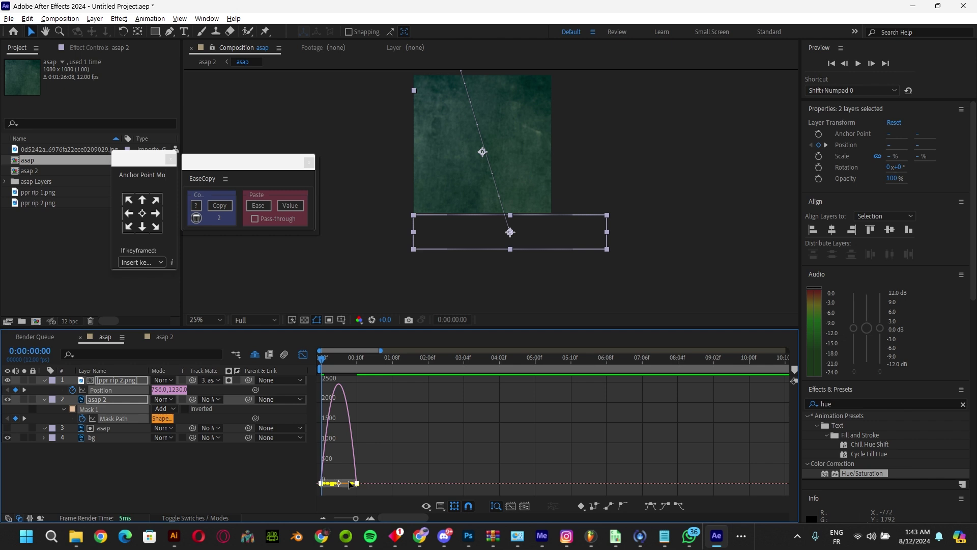
{"action": "left_click", "coordinate": [372, 517]}
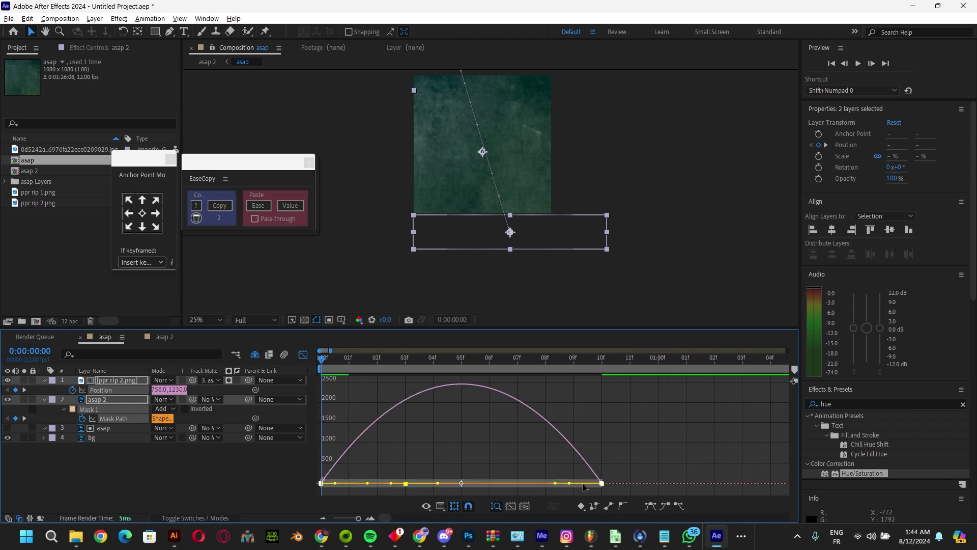
{"action": "left_click_drag", "start_coordinate": [556, 486], "coordinate": [497, 489]}
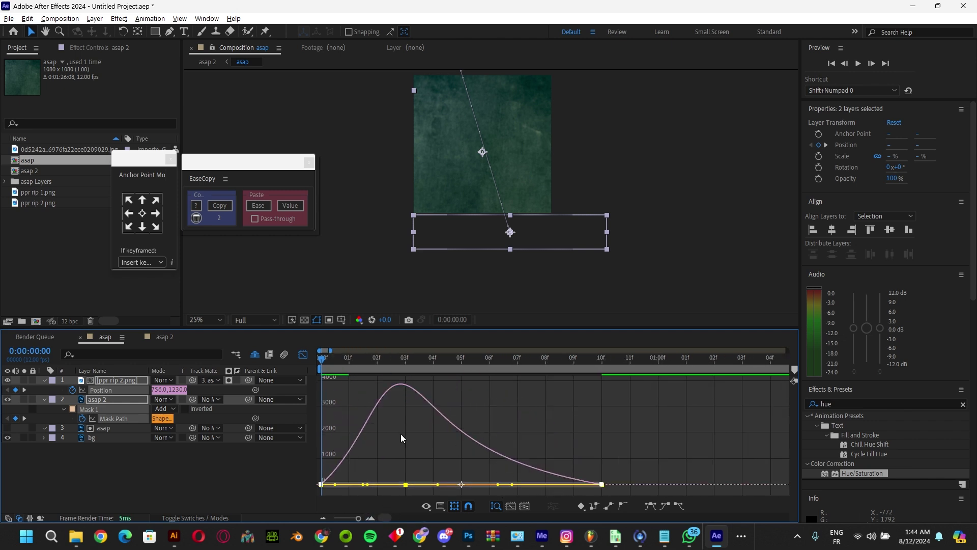
{"action": "left_click_drag", "start_coordinate": [325, 359], "coordinate": [385, 374]}
Strengthen the ease on the Mask Path speed curve's final keyframe and preview from frame 1.
{"action": "left_click", "coordinate": [405, 464]}
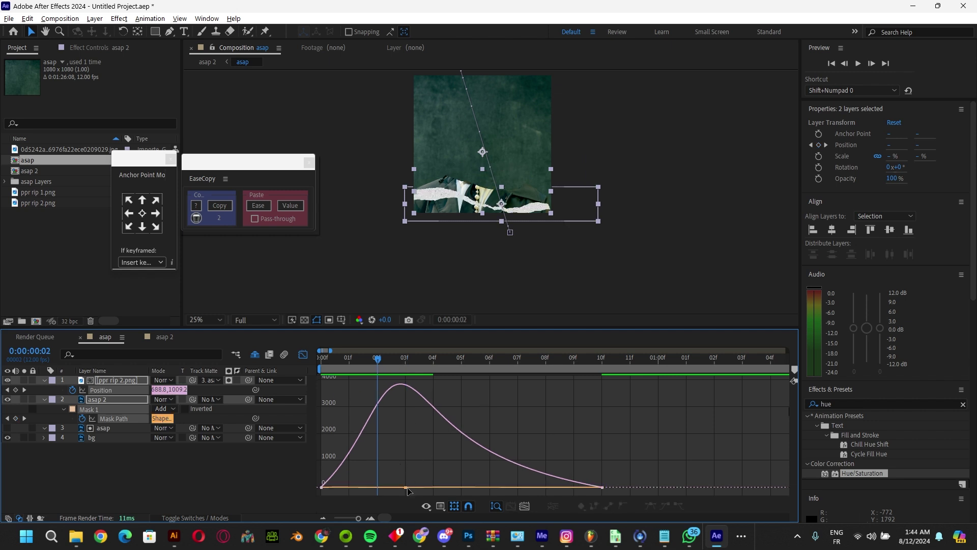
{"action": "left_click", "coordinate": [407, 488]}
{"action": "left_click", "coordinate": [393, 436]}
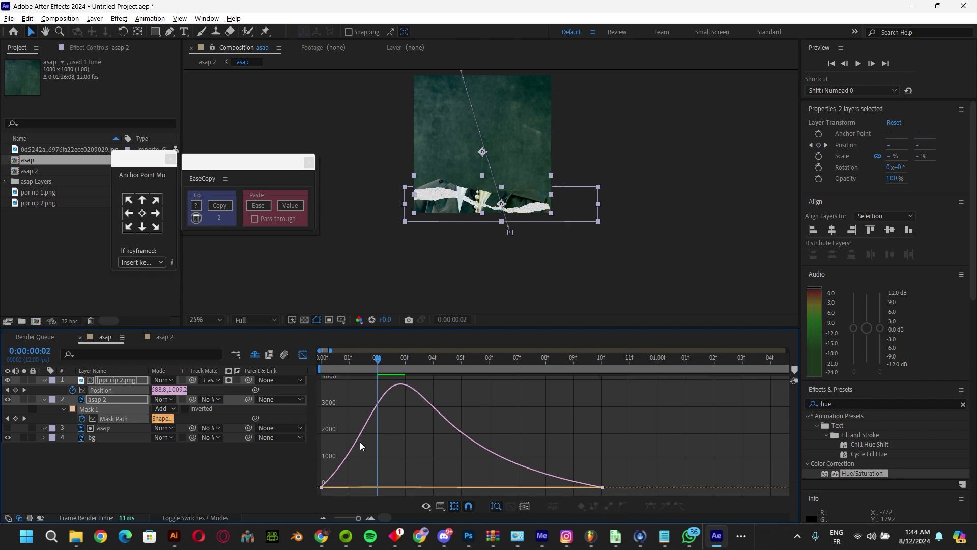
{"action": "left_click", "coordinate": [601, 487]}
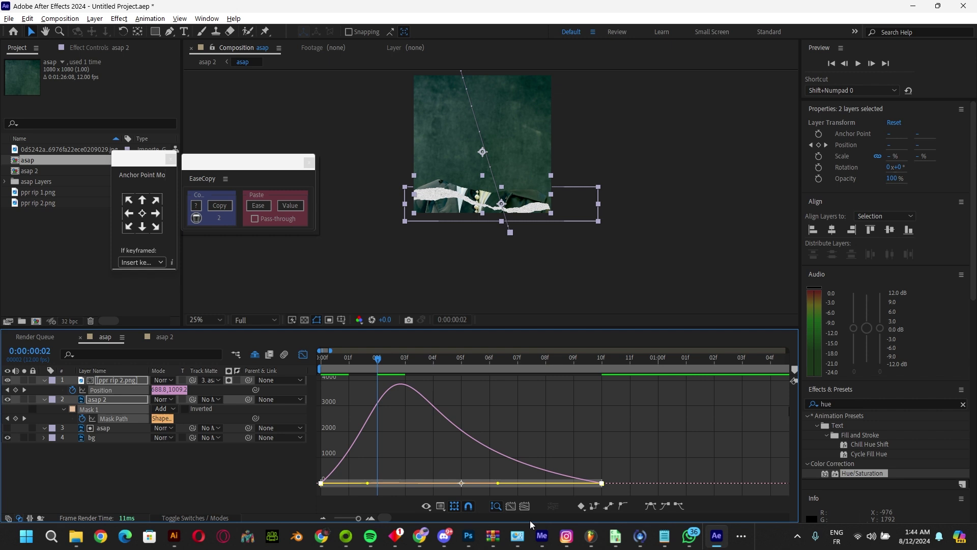
{"action": "left_click_drag", "start_coordinate": [498, 483], "coordinate": [471, 483]}
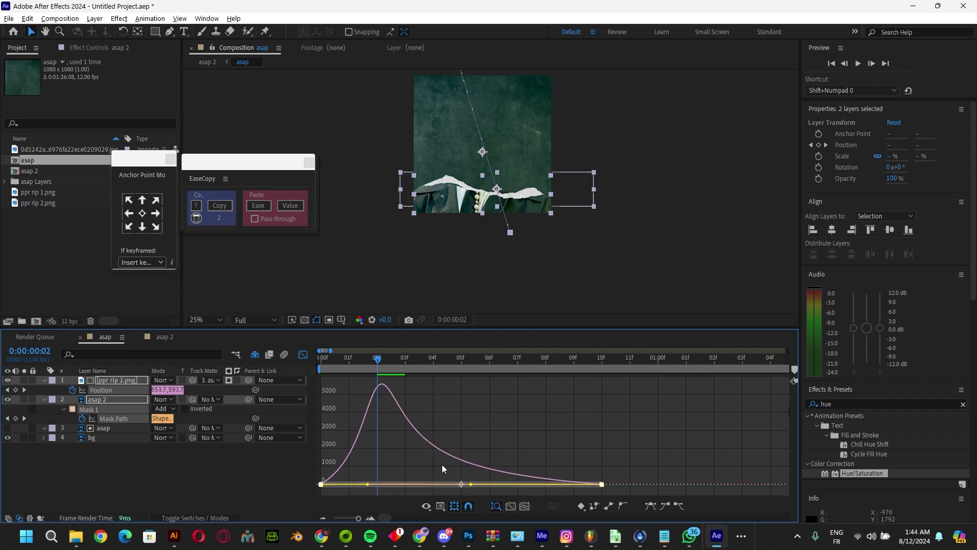
{"action": "left_click", "coordinate": [347, 362]}
{"action": "key", "text": "space"}
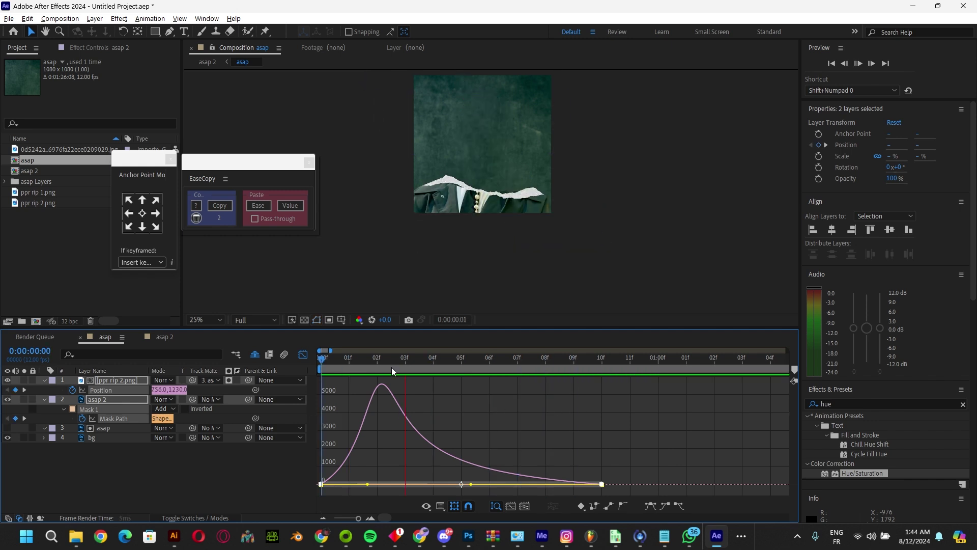
Stop the preview and switch from the Graph Editor back to the layer bar view.
{"action": "key", "text": "space"}
{"action": "left_click", "coordinate": [303, 354]}
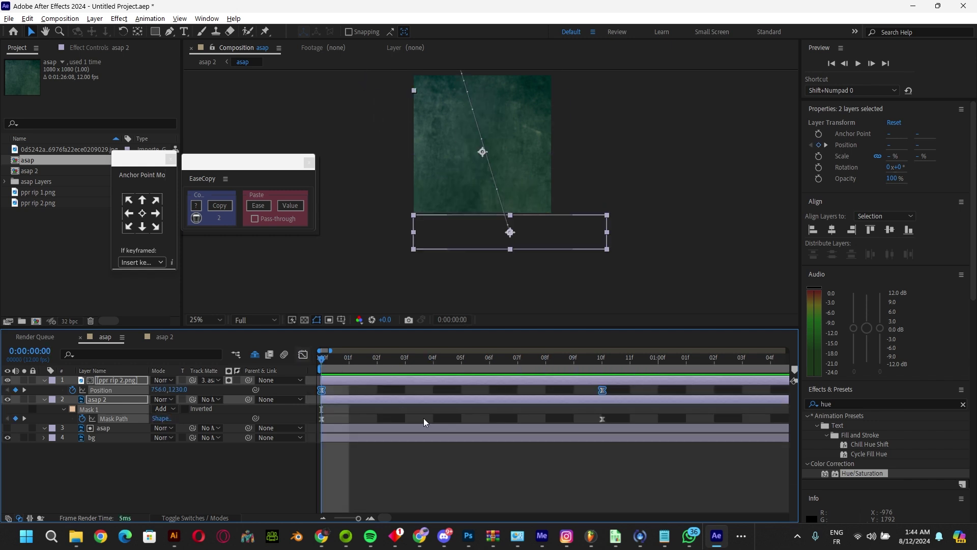